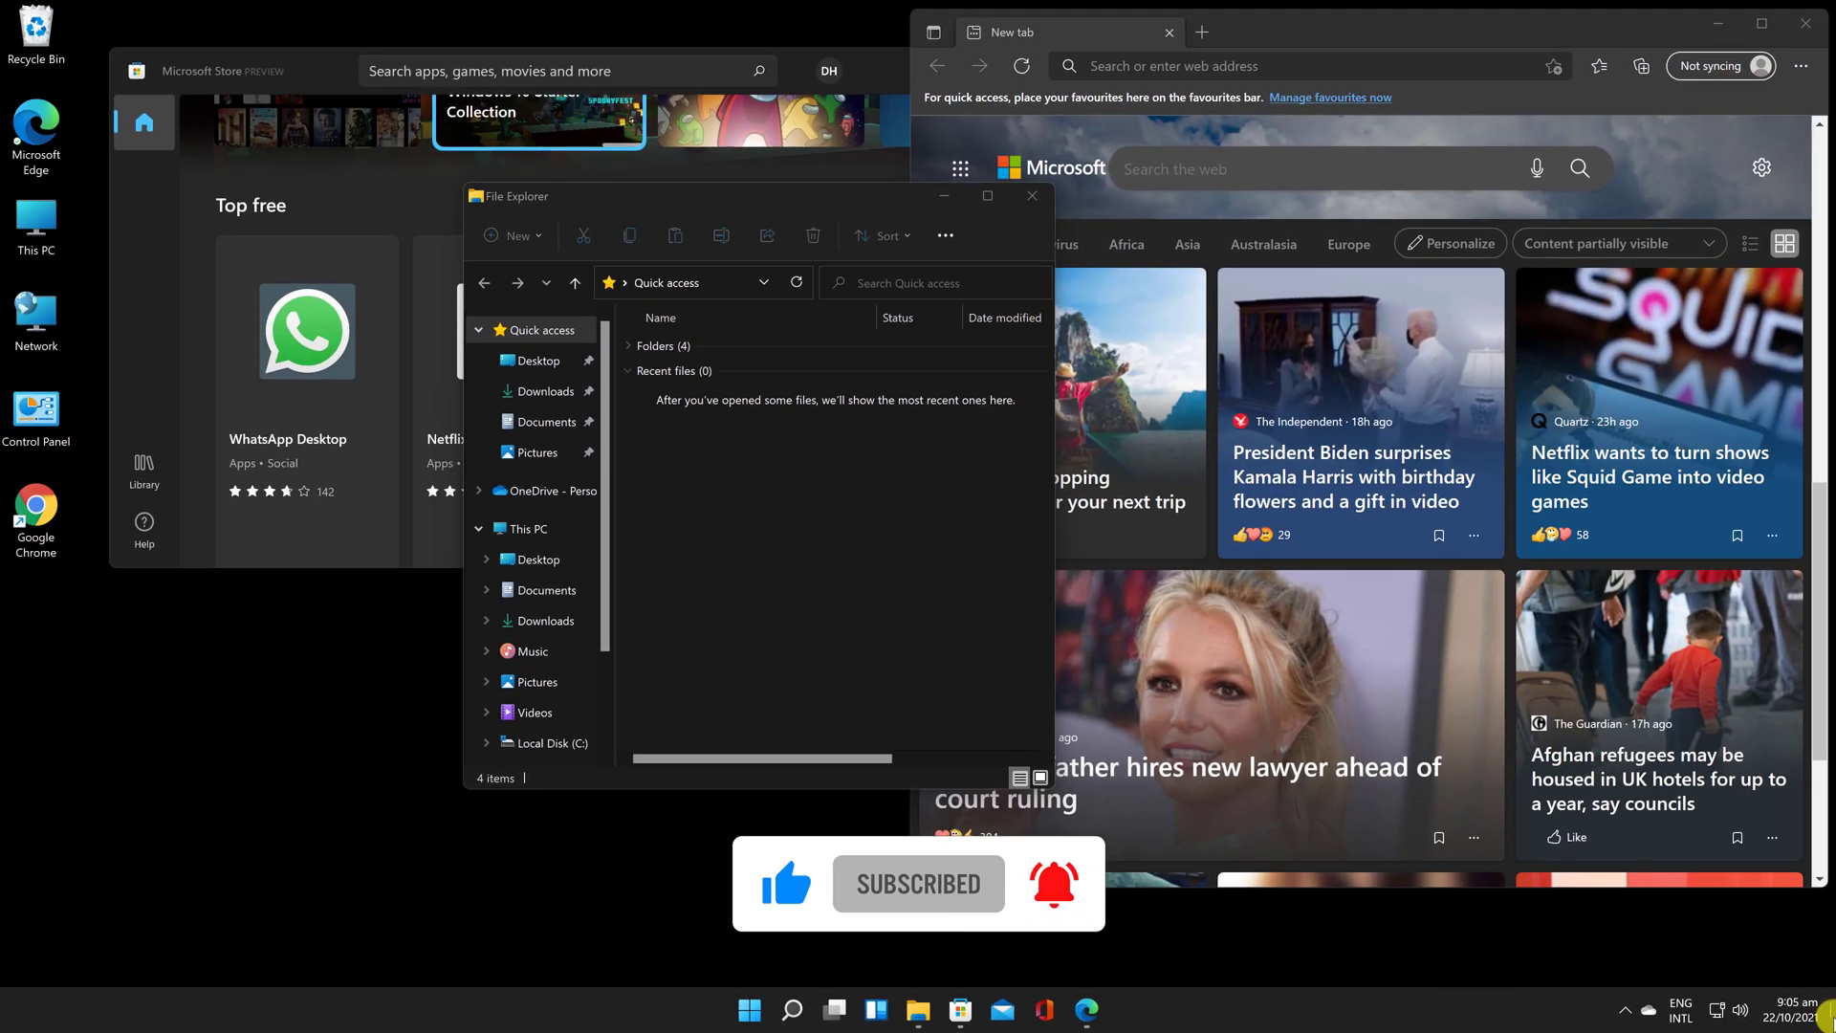
Show the empty desktop using the far-right corner of the taskbar.
{"action": "left_click", "coordinate": [1830, 1016]}
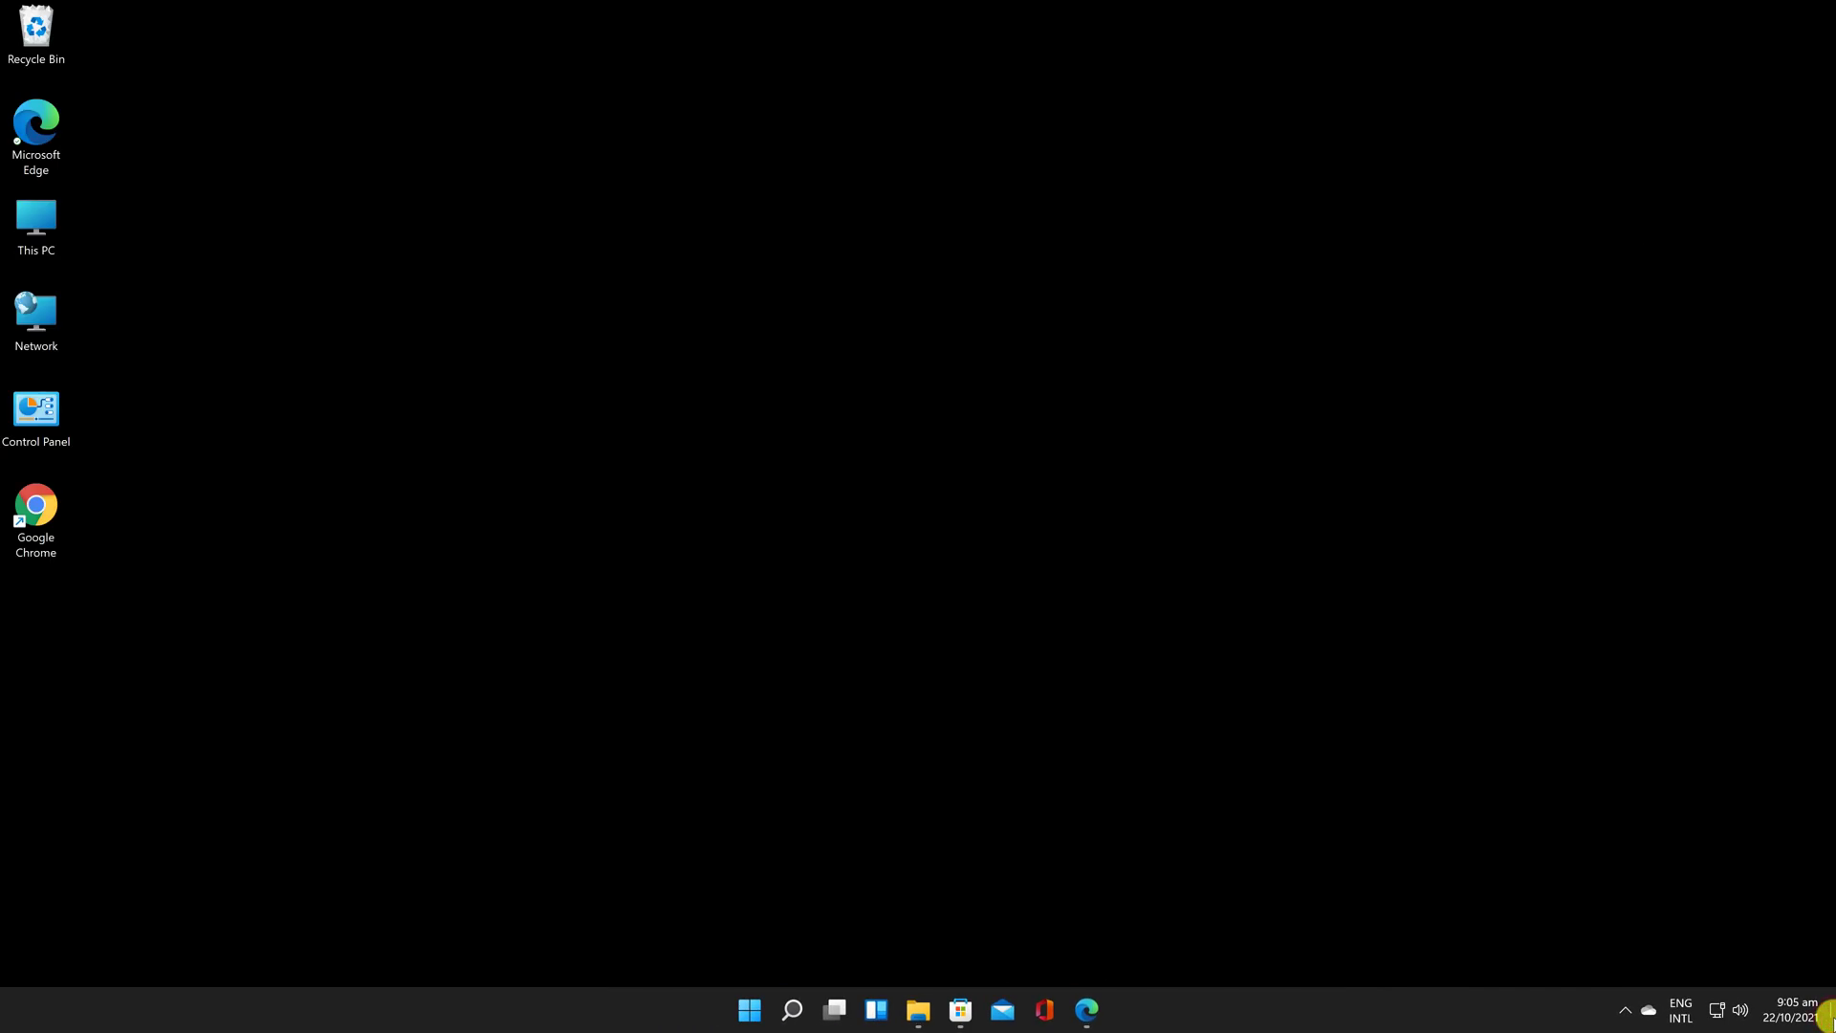
Restore the Store, File Explorer and Edge windows from the taskbar corner.
{"action": "left_click", "coordinate": [1830, 1015]}
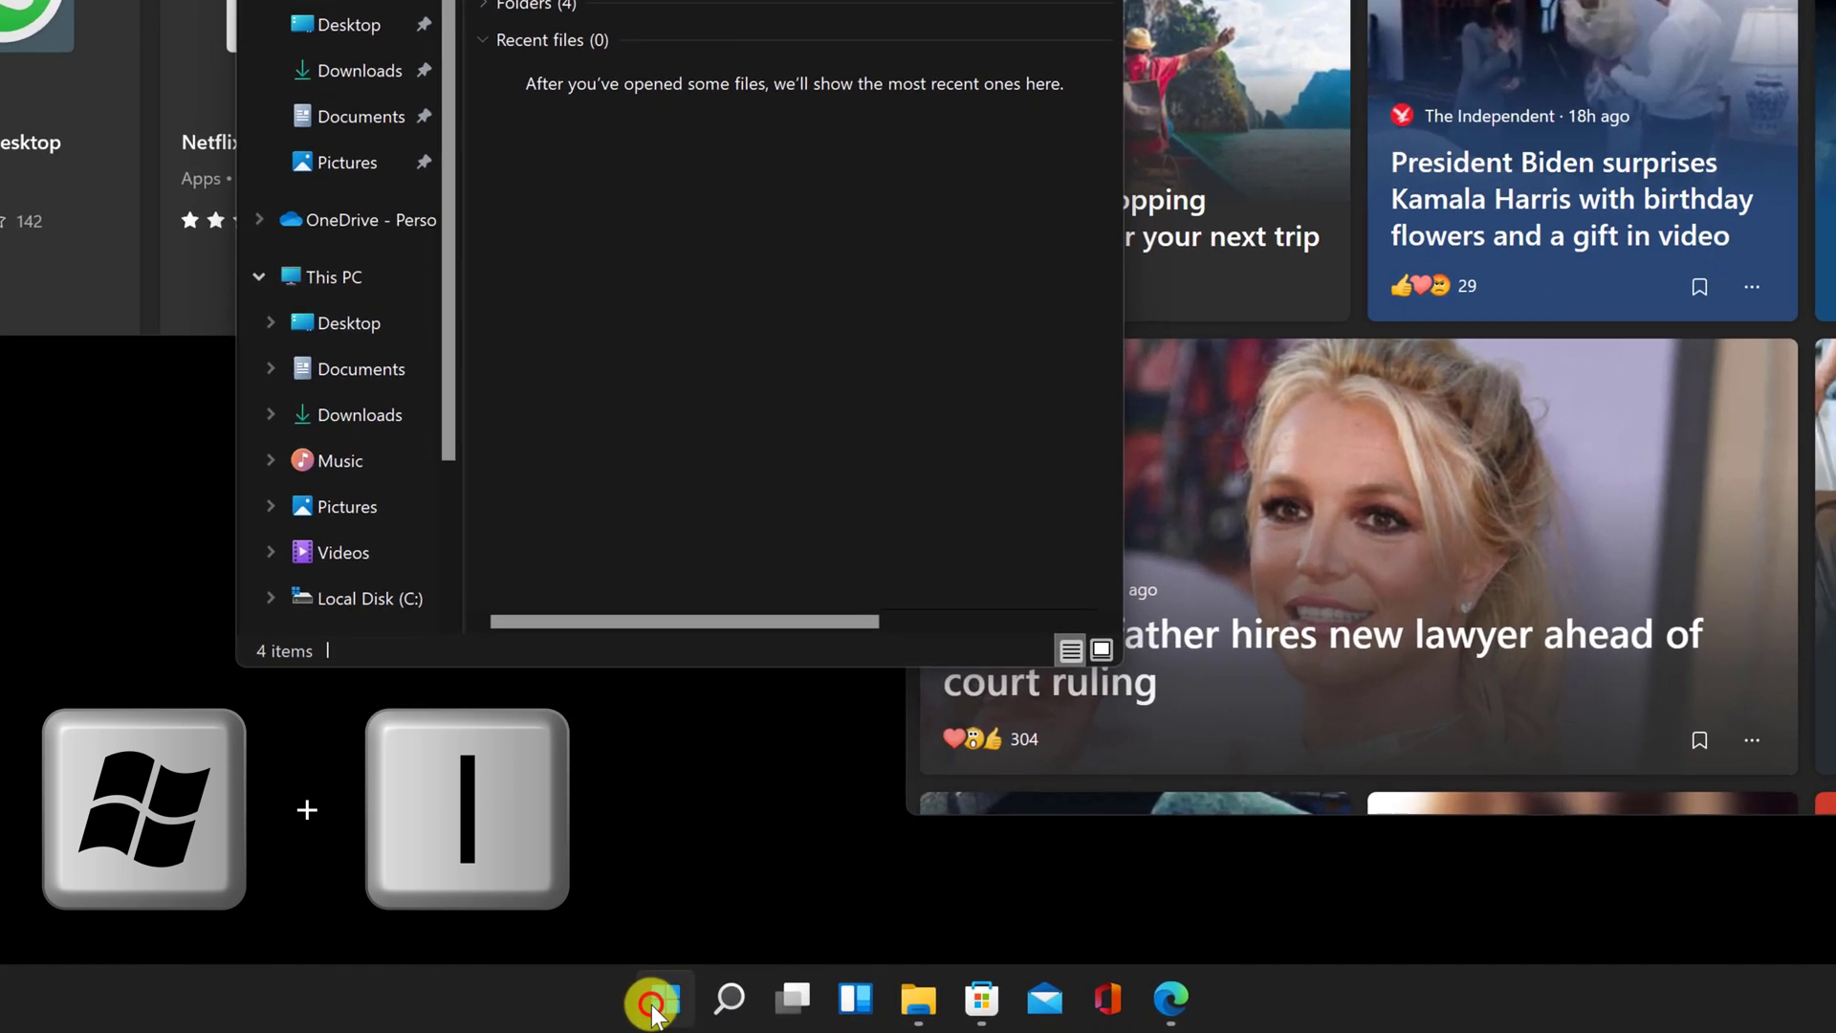
Launch the Settings app from the Start menu's pinned tiles.
{"action": "left_click", "coordinate": [653, 1001]}
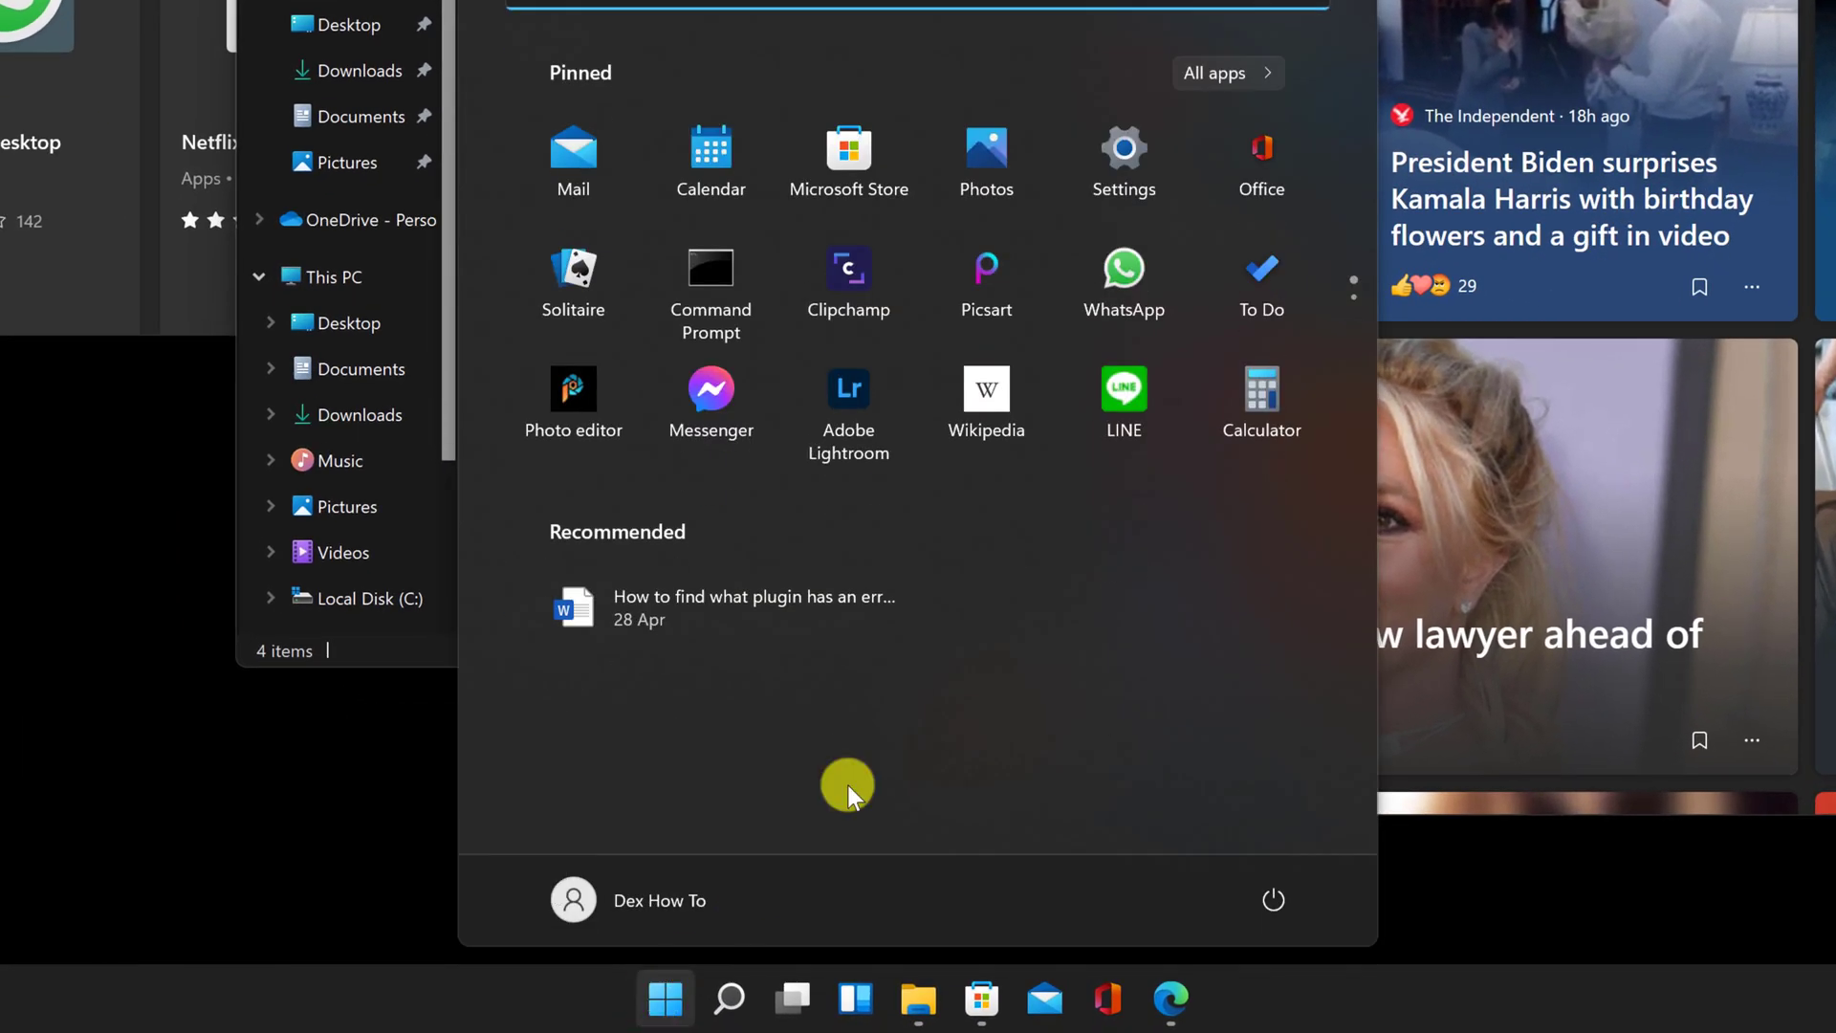
{"action": "left_click", "coordinate": [1117, 162]}
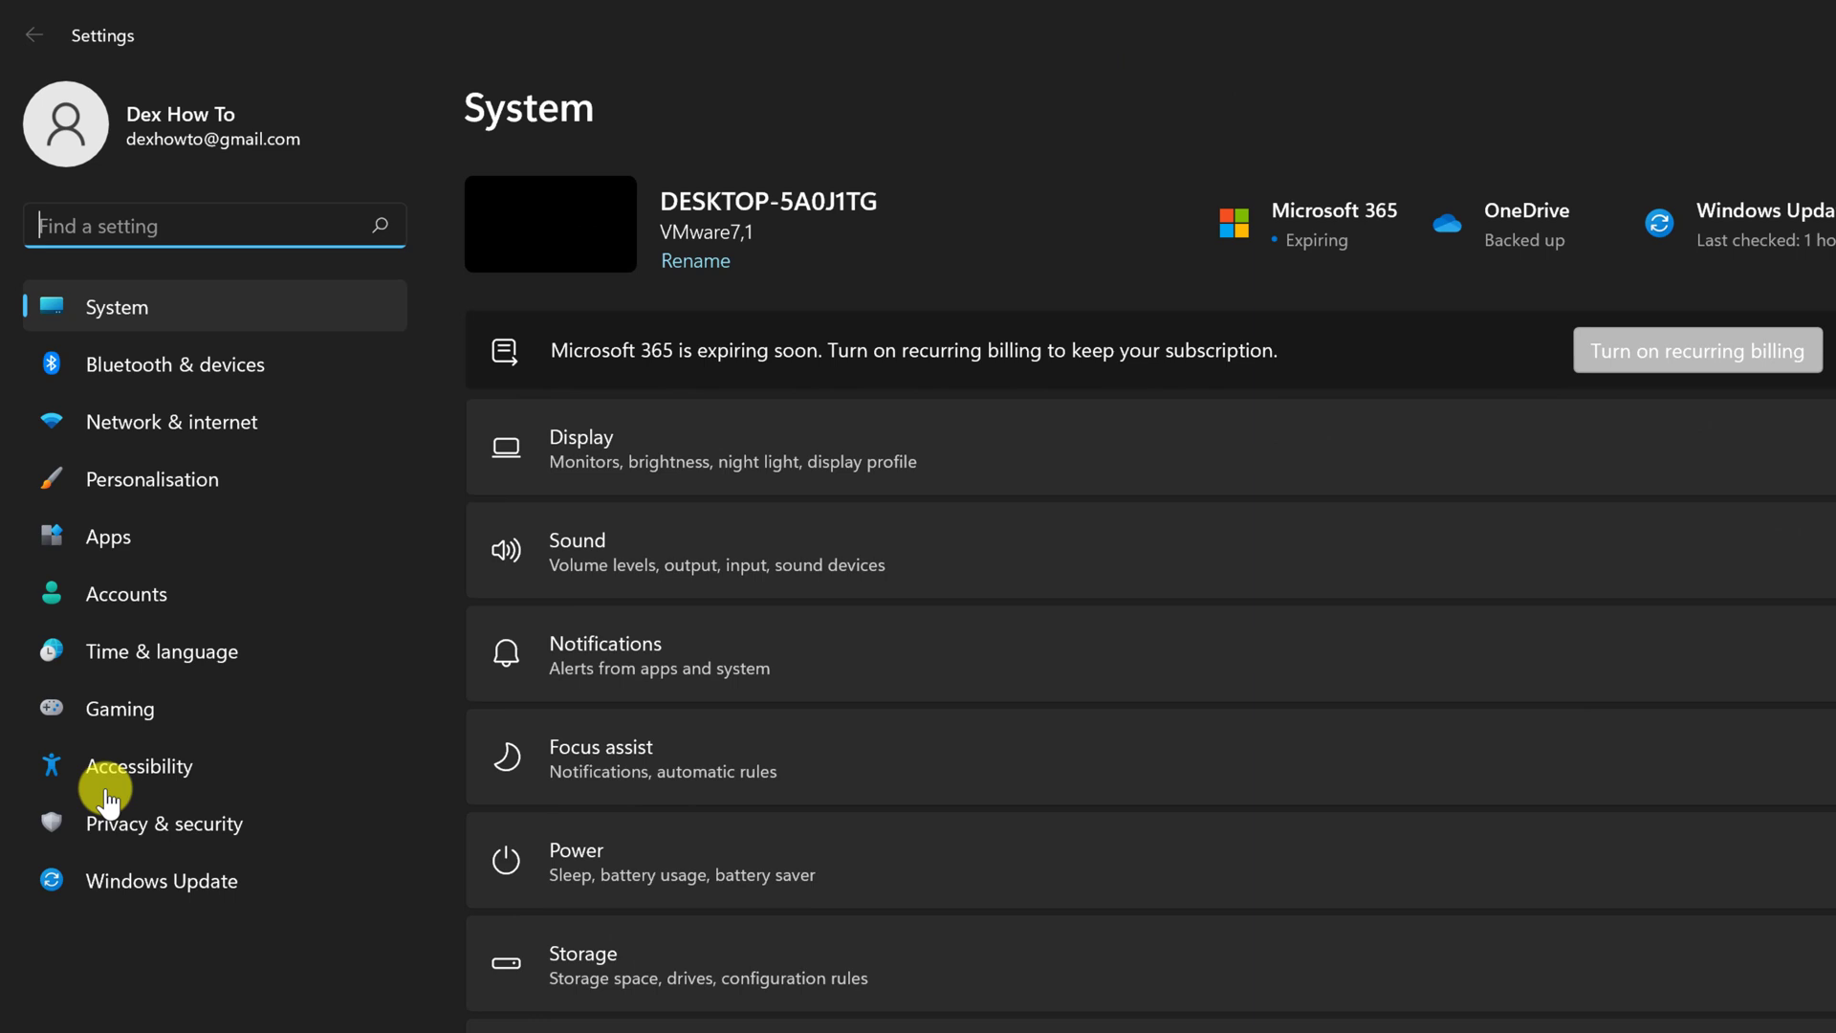
Go to Personalisation > Taskbar in Settings.
{"action": "left_click", "coordinate": [198, 485]}
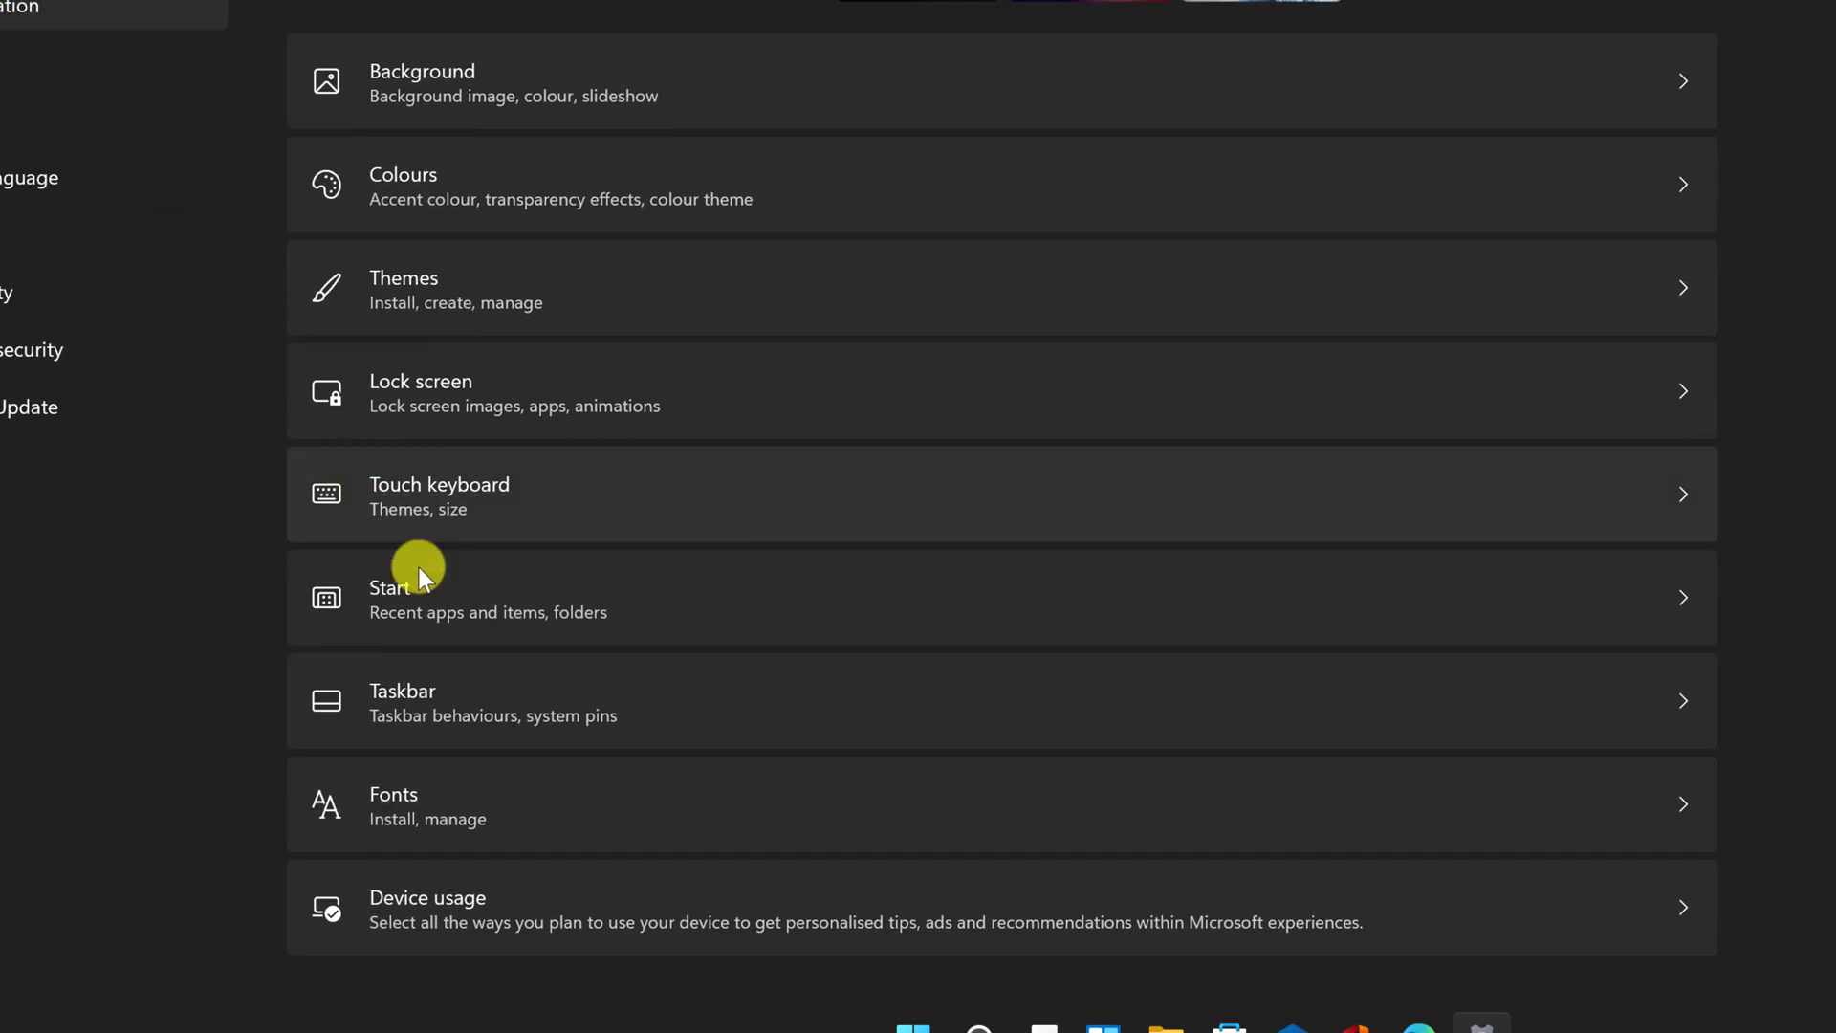
{"action": "left_click", "coordinate": [502, 691]}
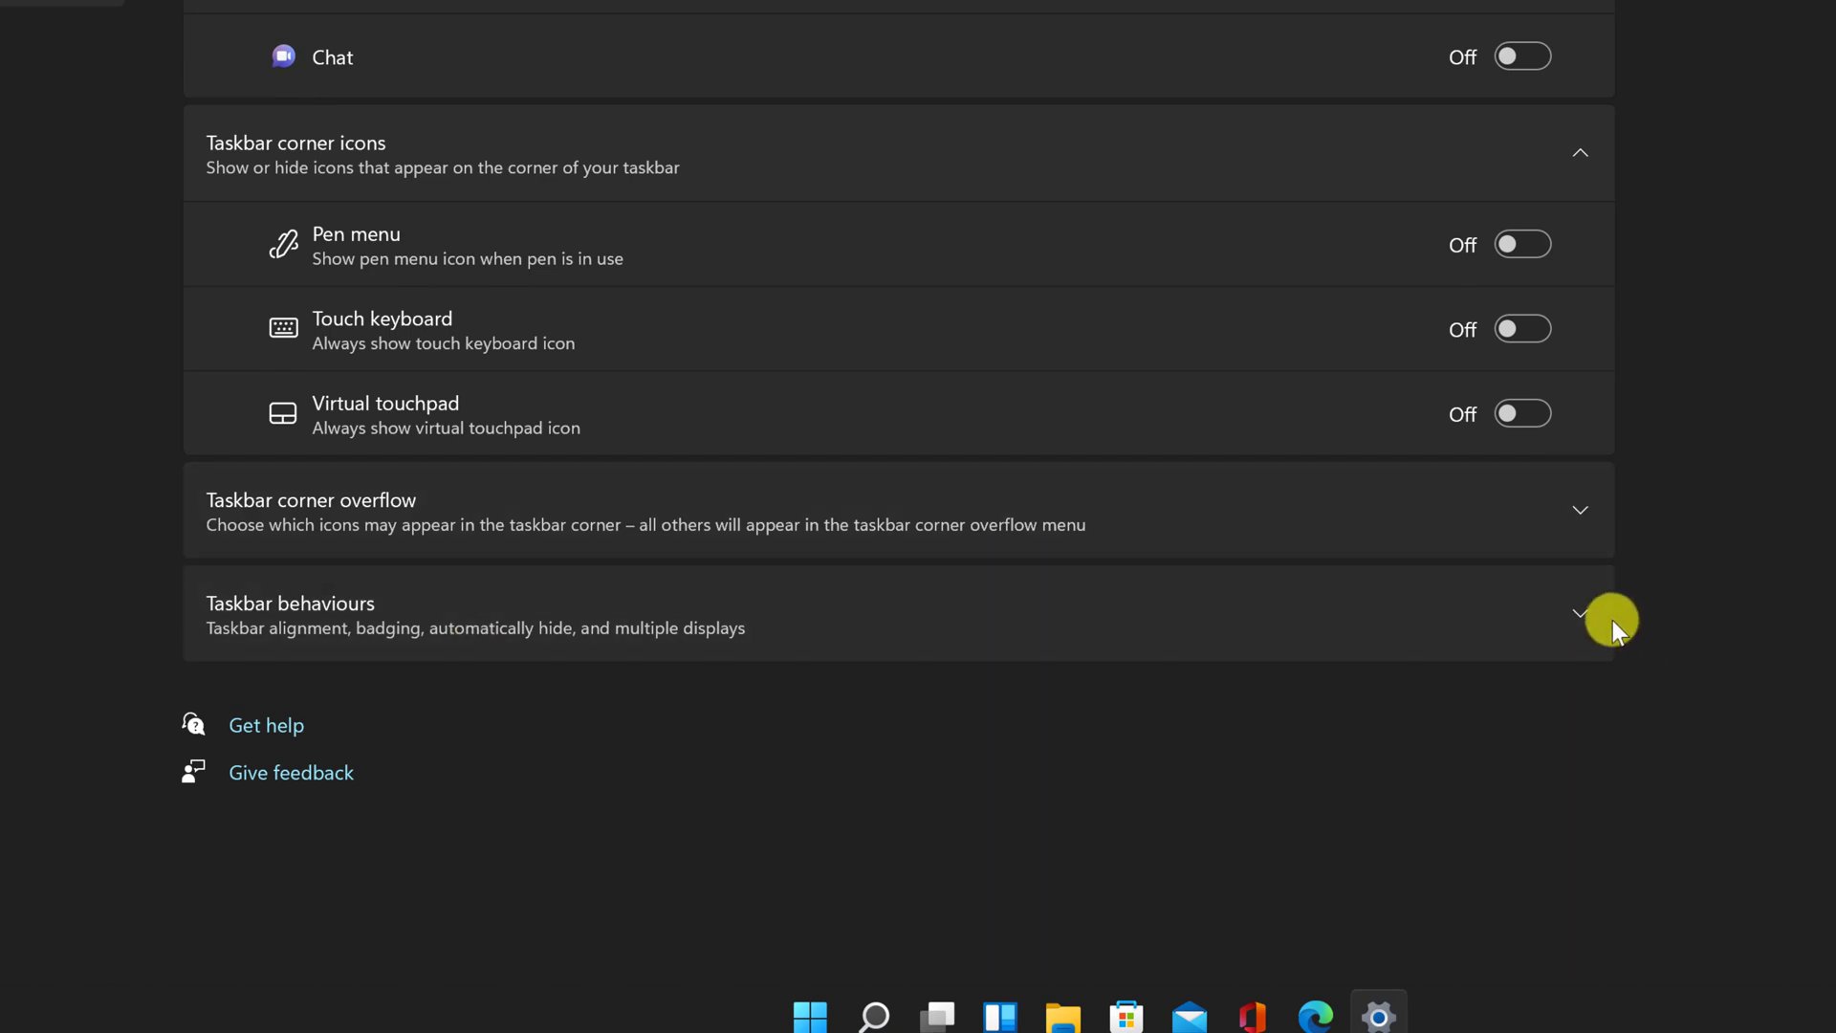
{"action": "left_click", "coordinate": [1587, 615]}
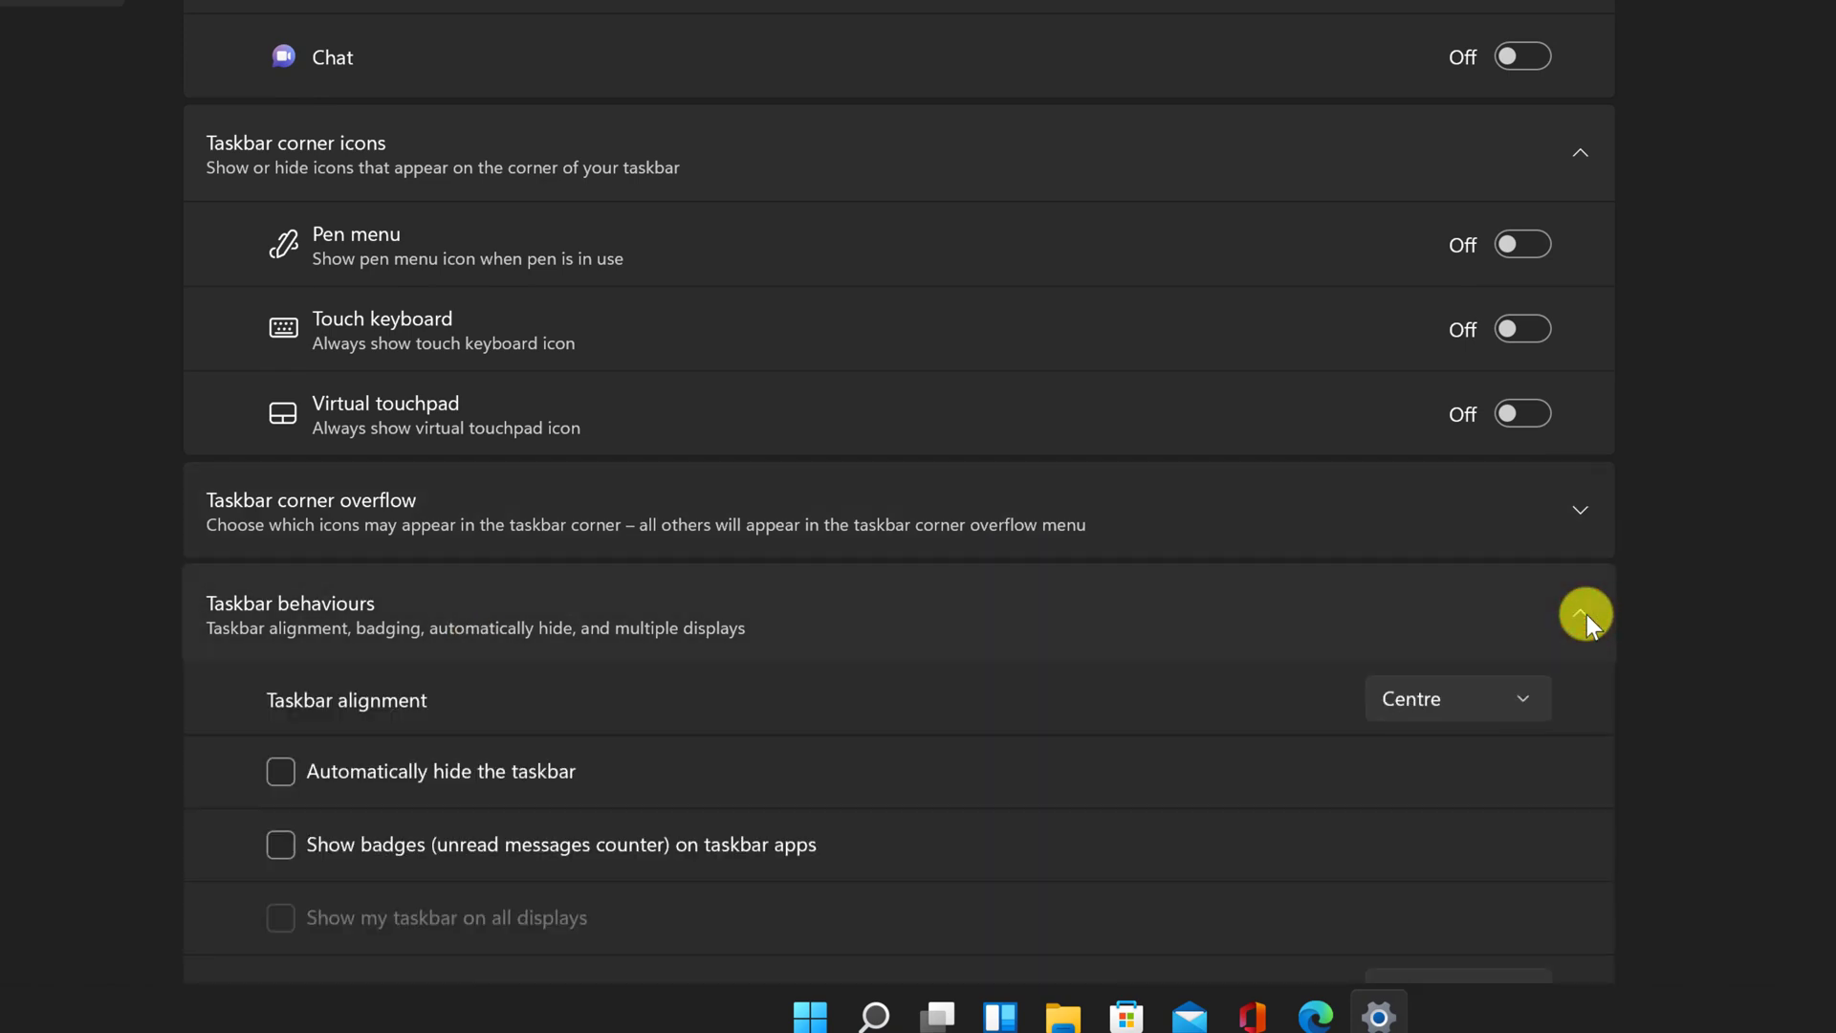
{"action": "scroll", "coordinate": [1372, 691], "scroll_direction": "down", "scroll_amount": 3}
{"action": "scroll", "coordinate": [1373, 689], "scroll_direction": "down", "scroll_amount": 2}
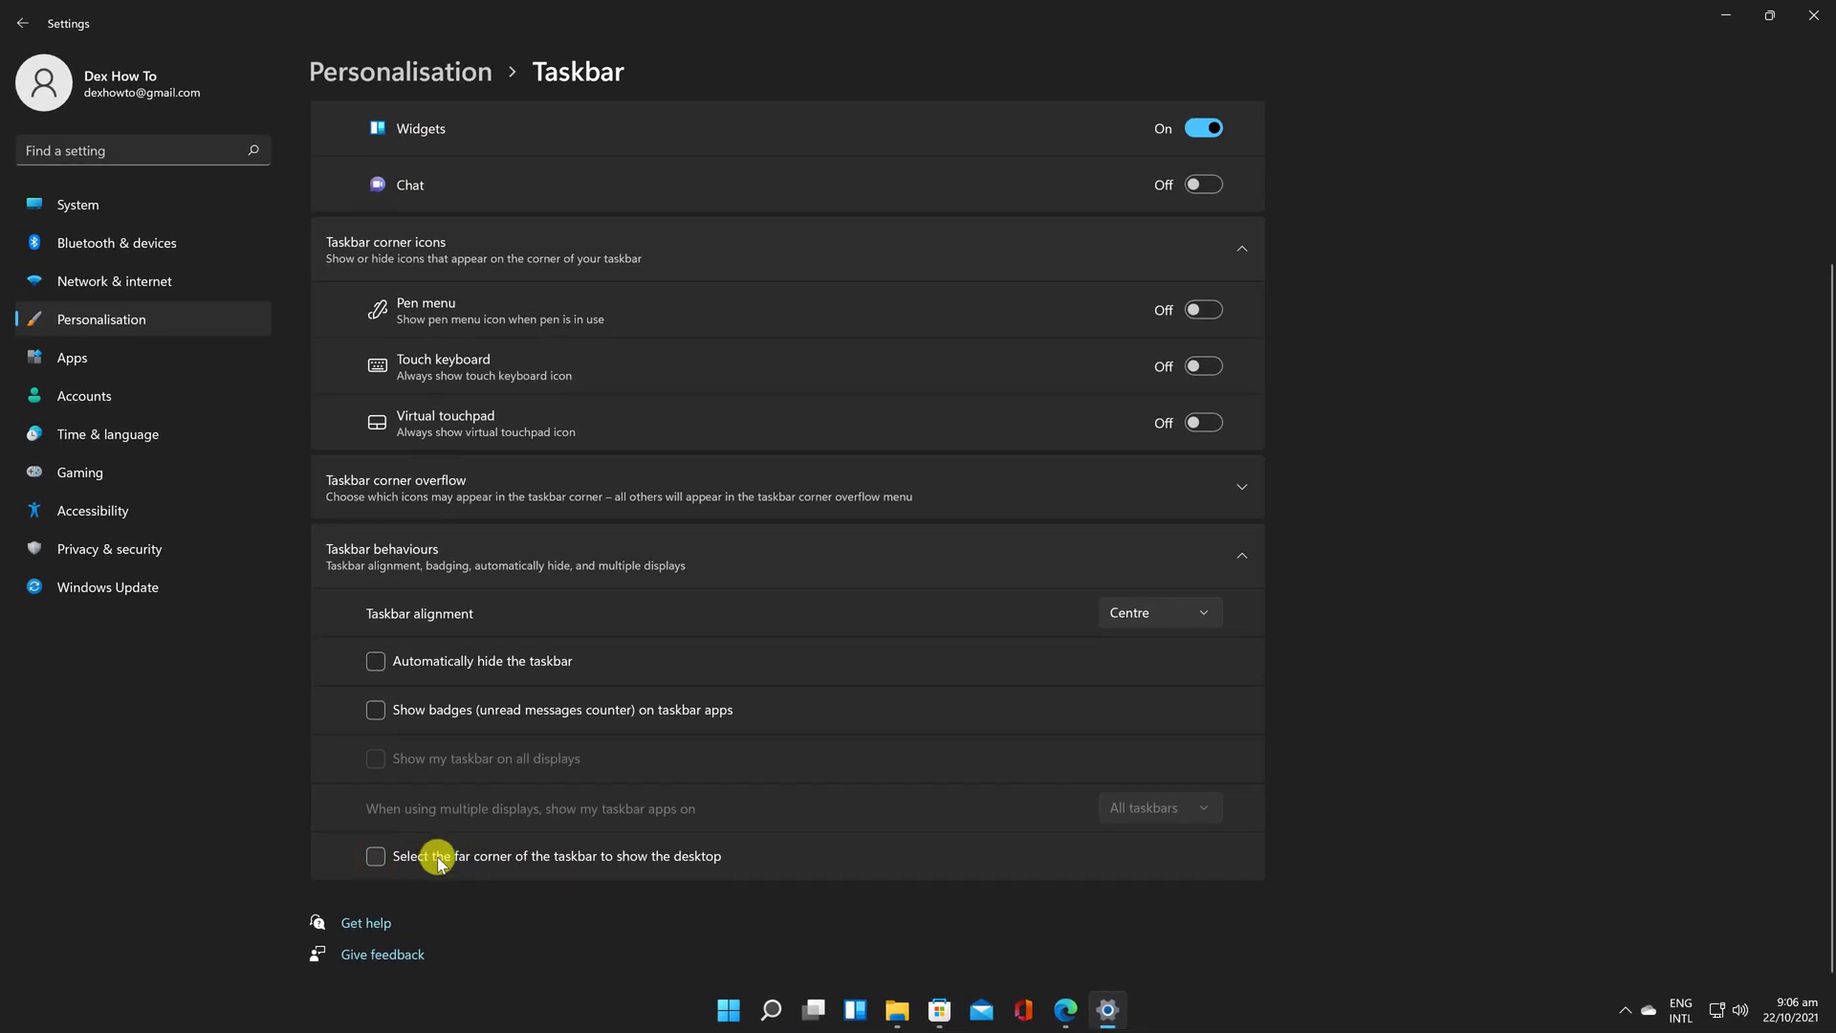
{"action": "left_click", "coordinate": [1829, 1015]}
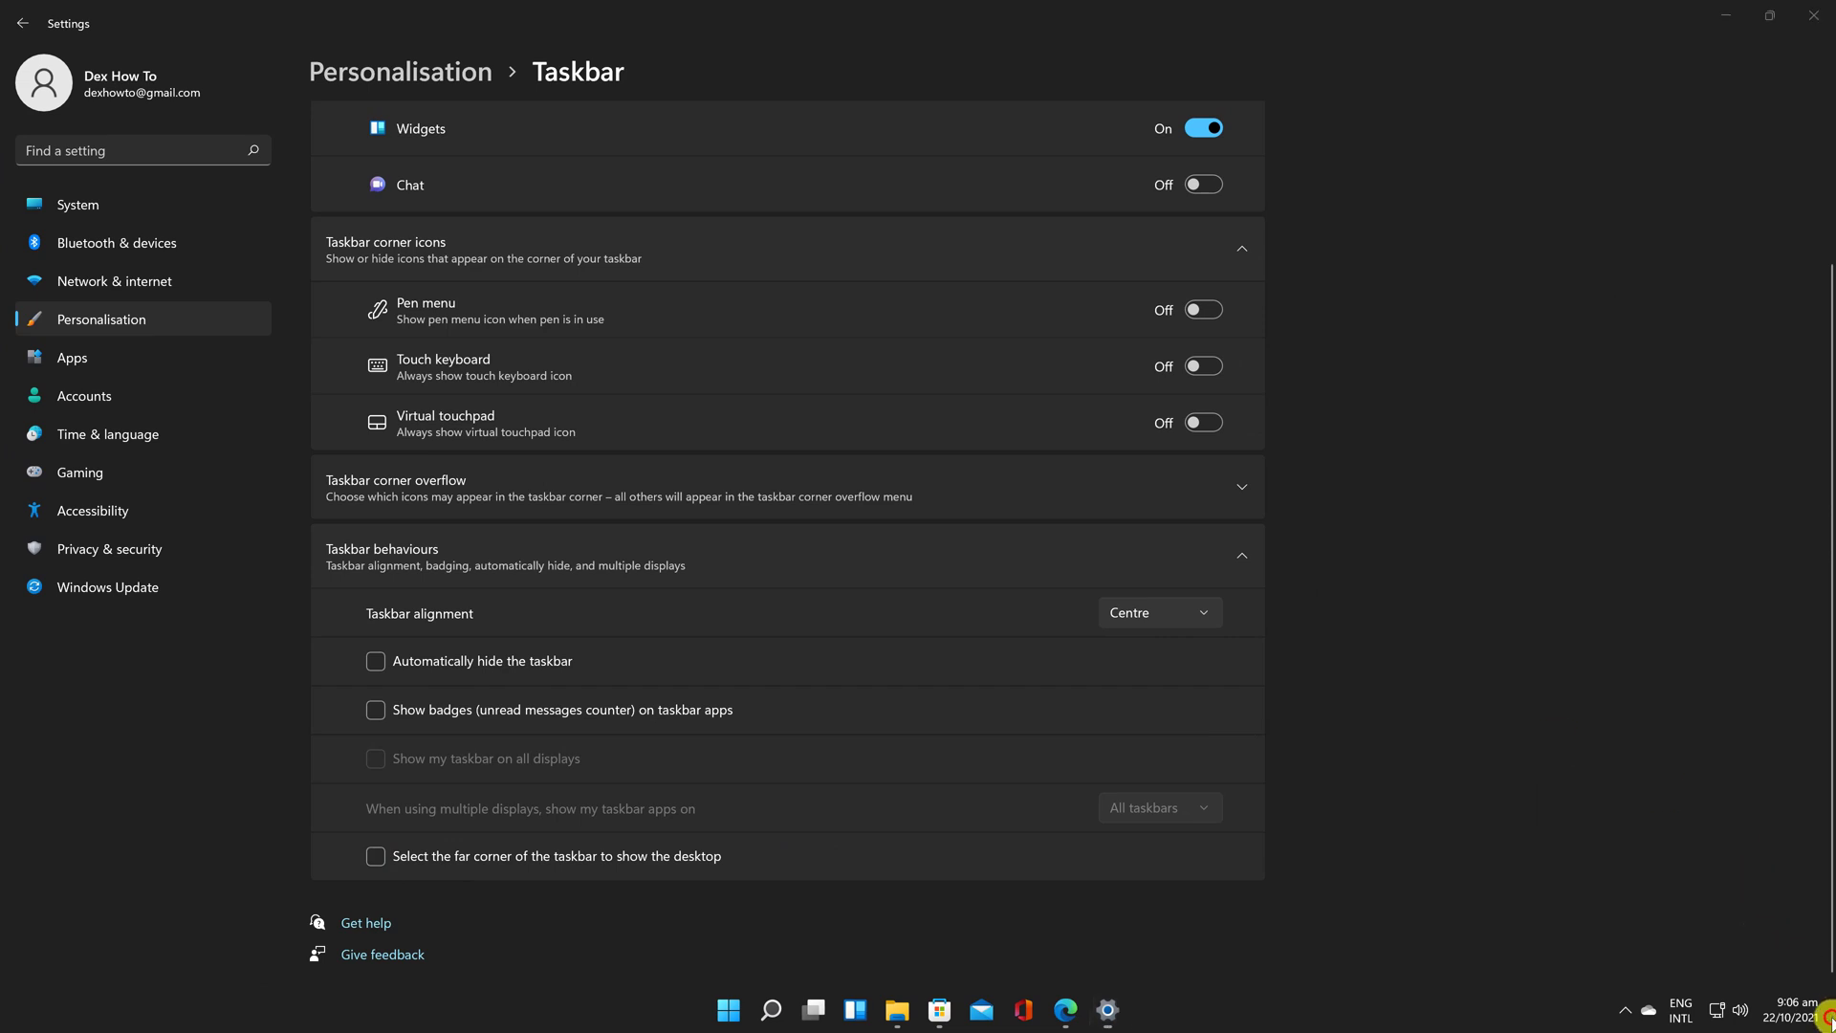
Tick 'Select the far corner of the taskbar to show the desktop', test the corner, and return to Settings.
{"action": "left_click", "coordinate": [374, 855]}
{"action": "left_click", "coordinate": [1829, 1016]}
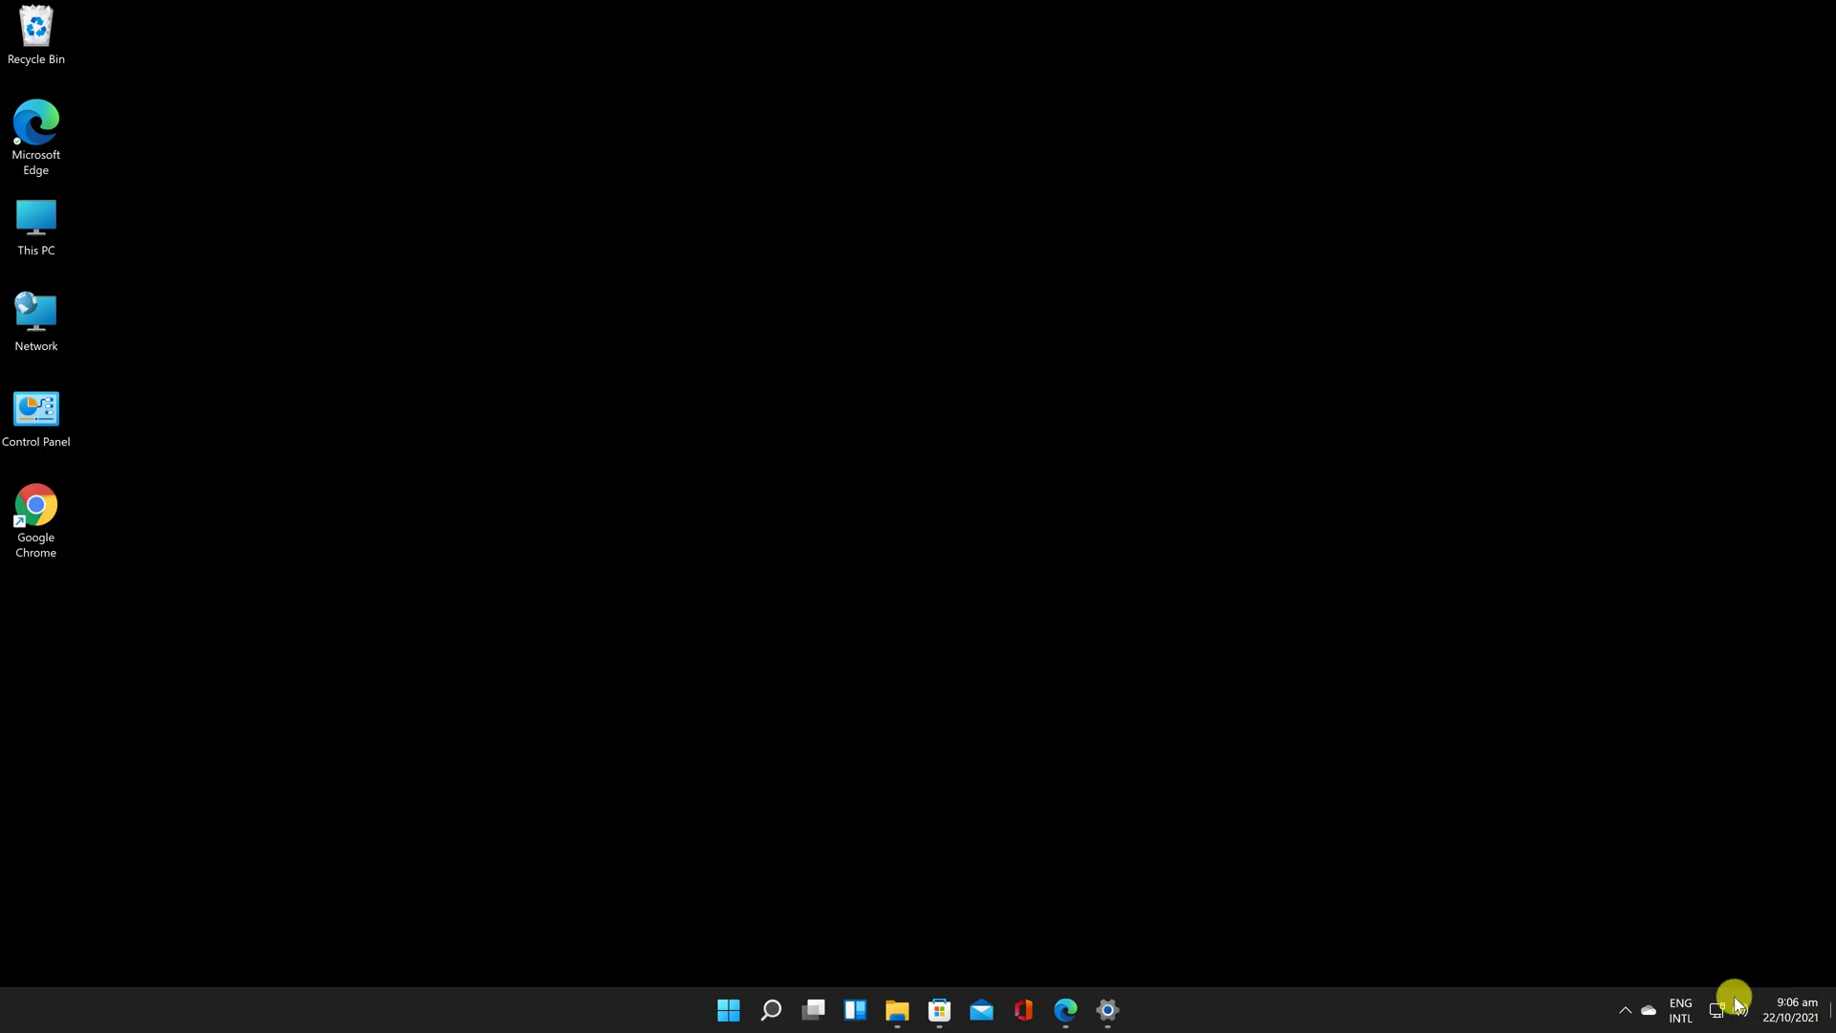
{"action": "left_click", "coordinate": [1108, 1011]}
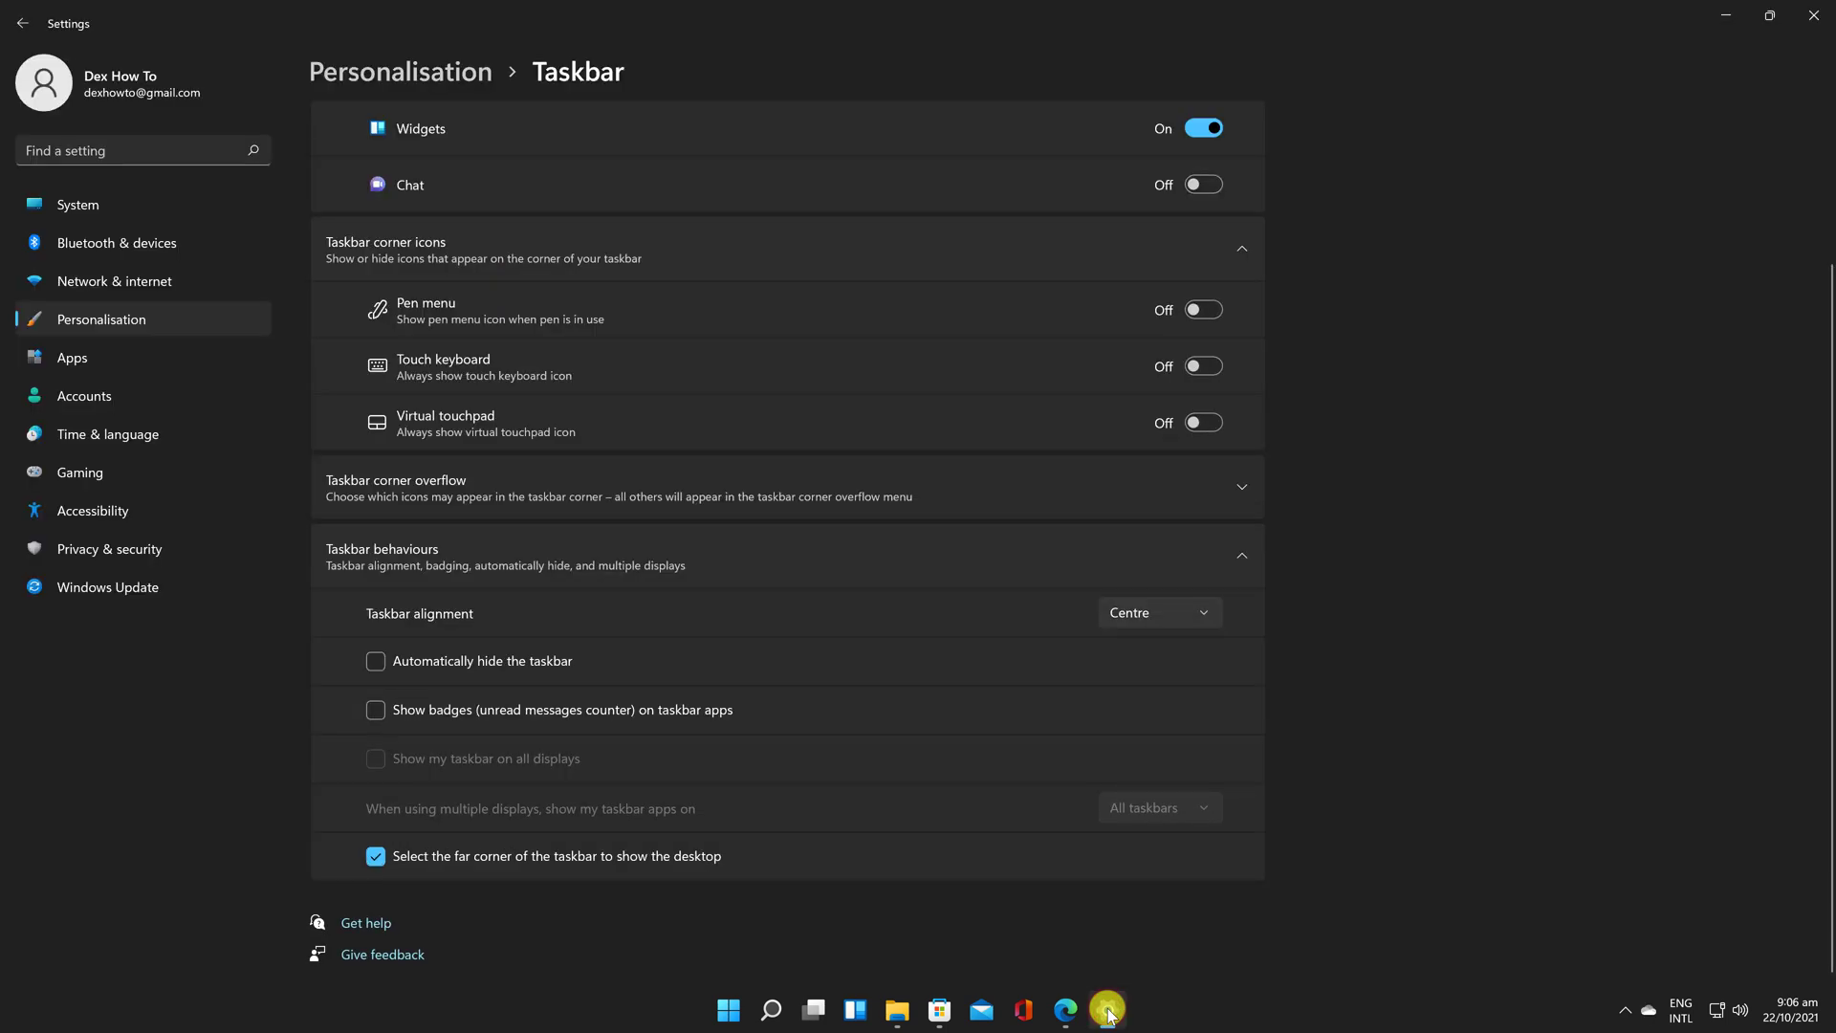